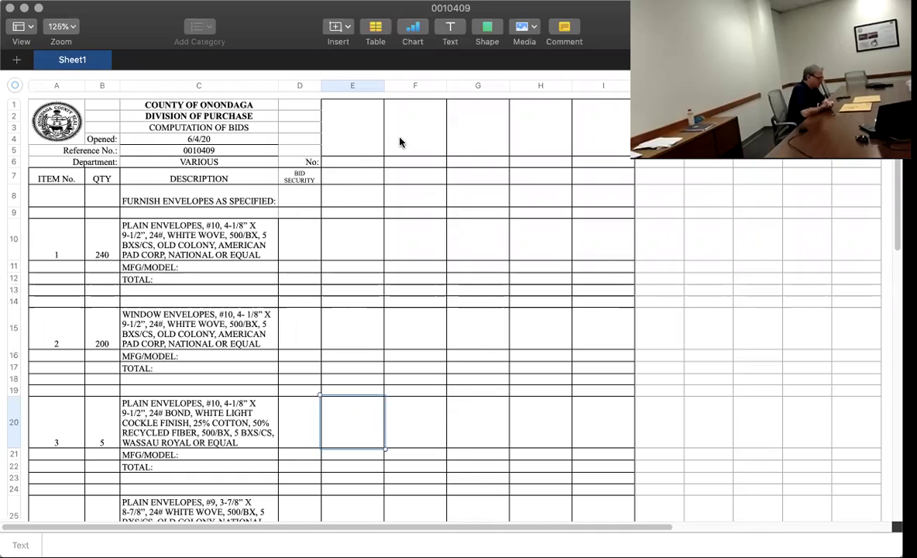
# Enter bidder number 1 in cell E6 and the bidder name W B MASON in the header cell above it
pyautogui.click(354, 163)
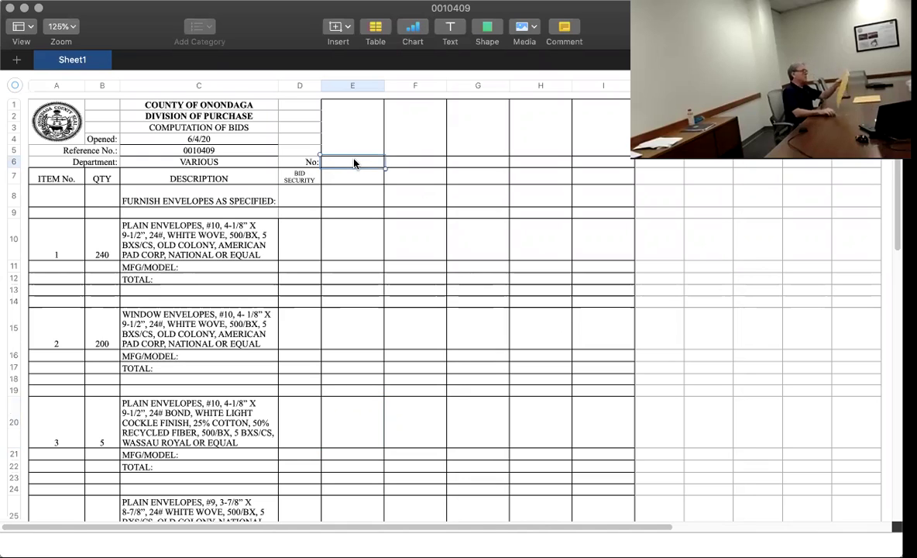
pyautogui.write('1')
pyautogui.press('Up')
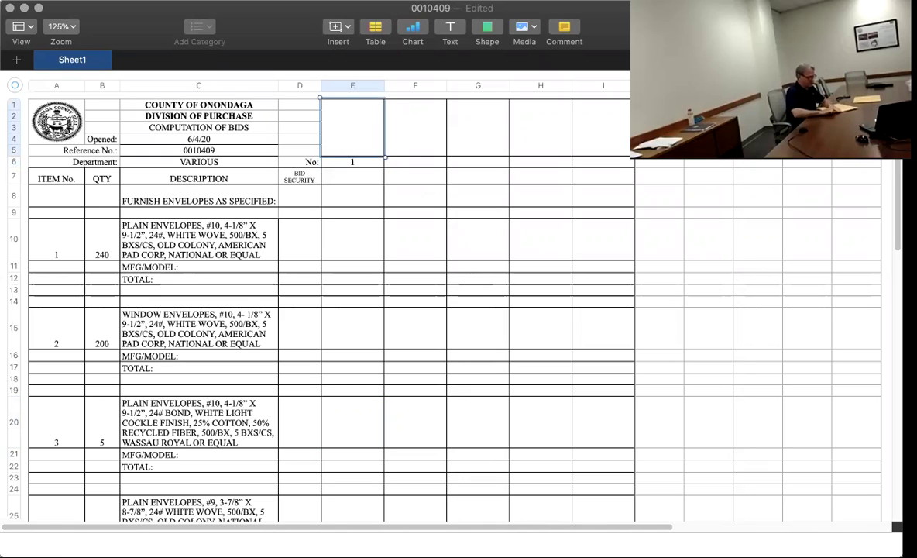
pyautogui.write('W B MAS')
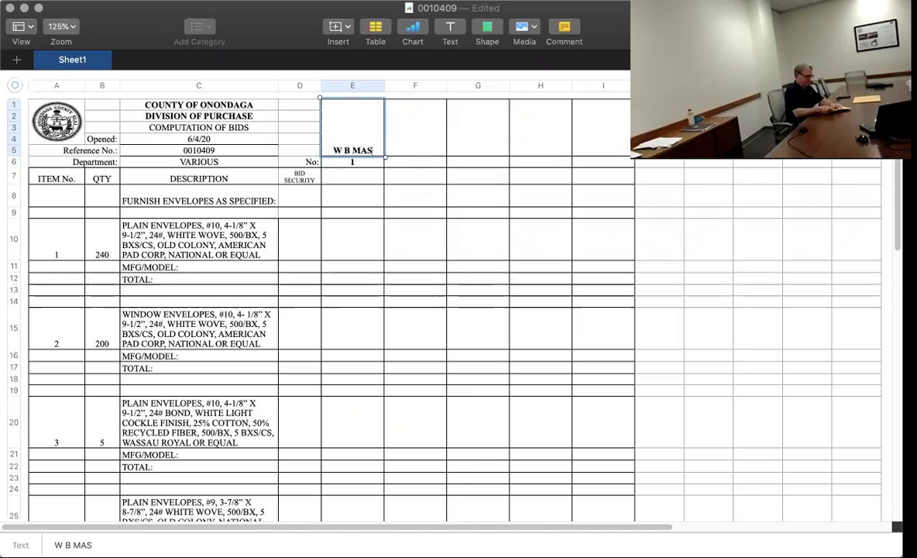
pyautogui.write('ON')
# Fill in item 1 for W B MASON with MFG/MODEL MASON BRAND WBM35210 and a total of 8868
pyautogui.click(352, 212)
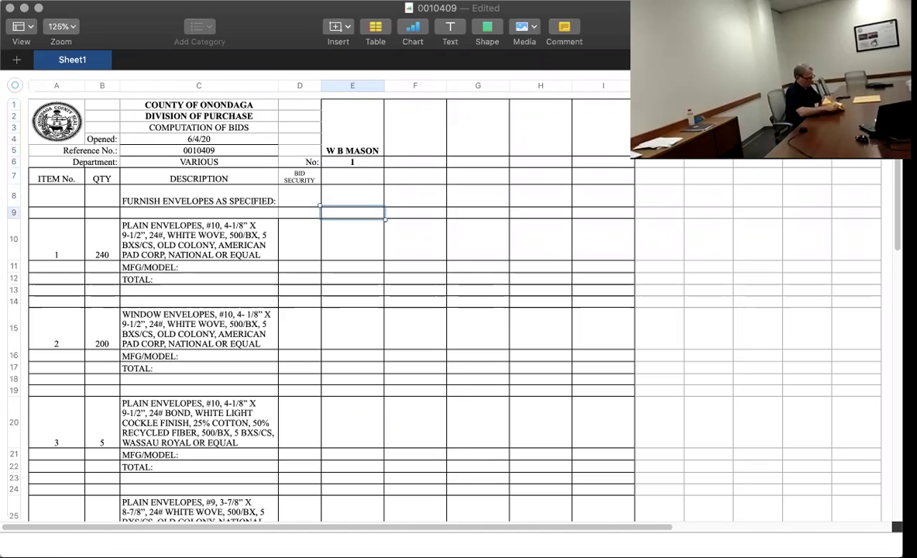
pyautogui.click(352, 267)
pyautogui.click(352, 278)
pyautogui.click(353, 267)
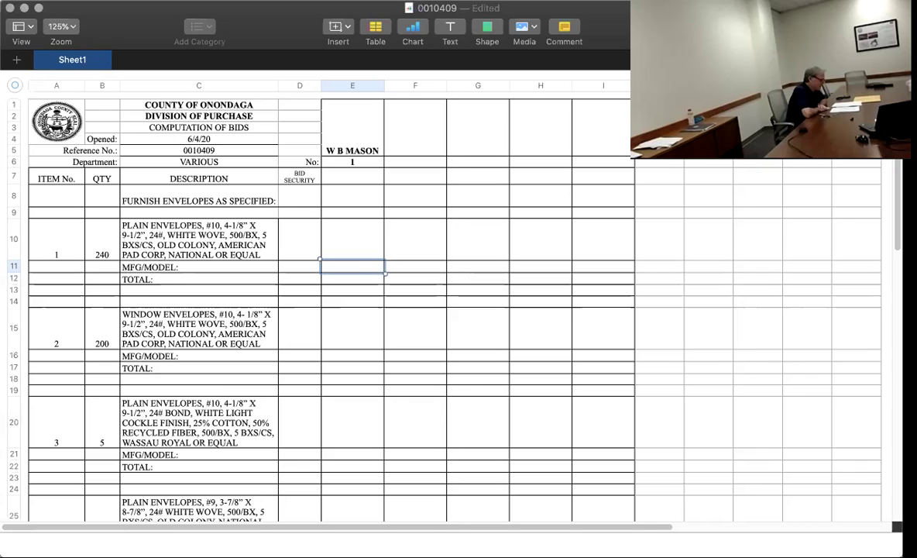
pyautogui.write('MASON')
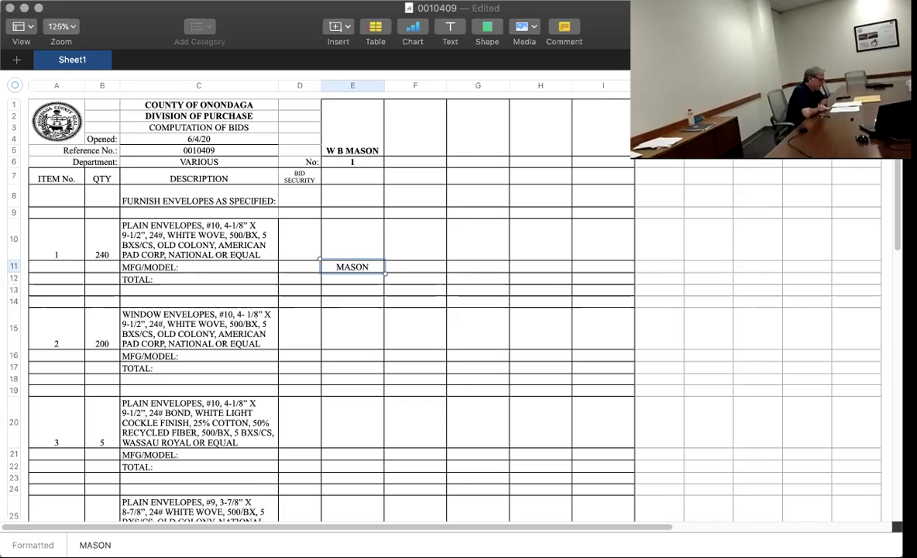
pyautogui.write(' BRAND')
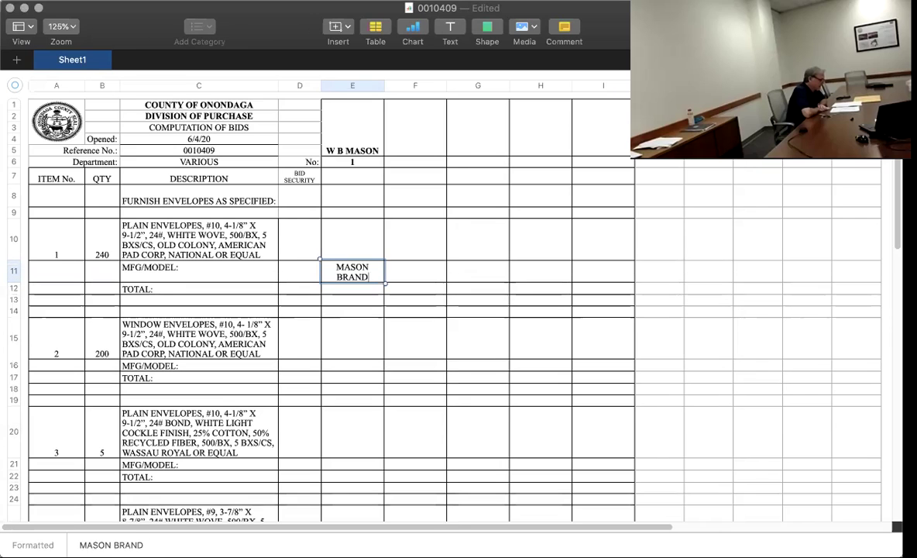
pyautogui.write(' WBM')
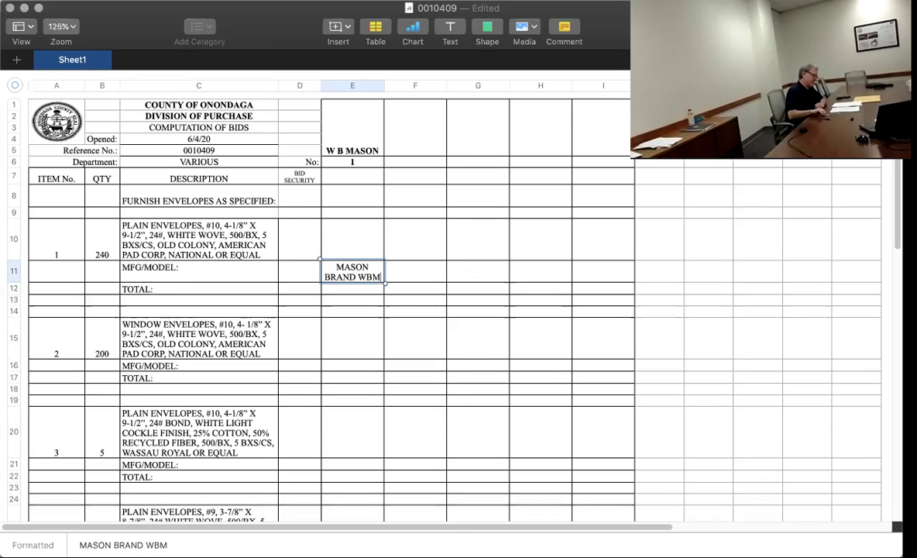
pyautogui.write('35210')
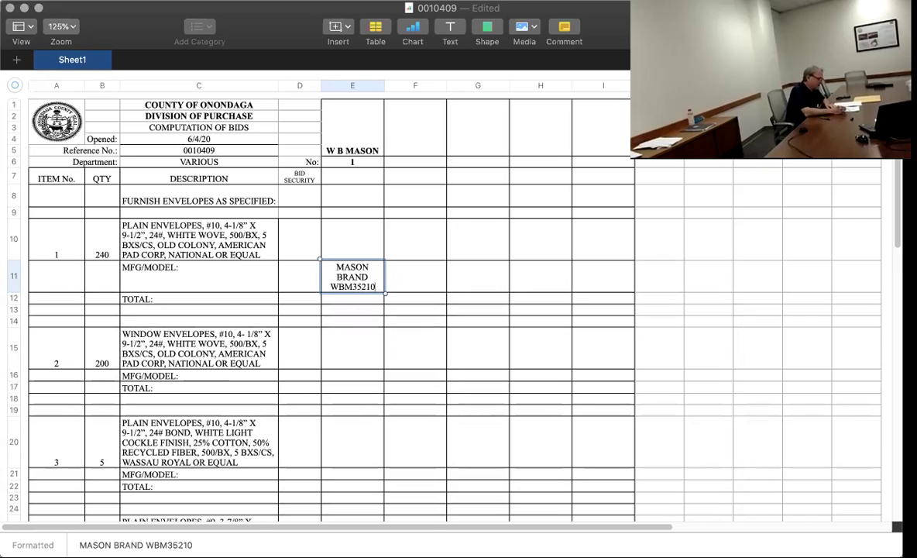
pyautogui.press('Return')
pyautogui.write('8')
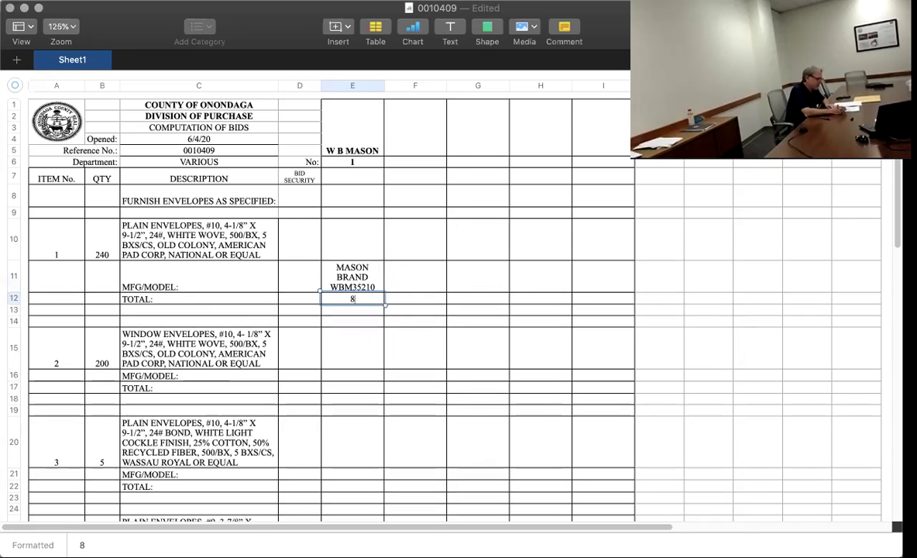
pyautogui.write('868')
pyautogui.press('Return')
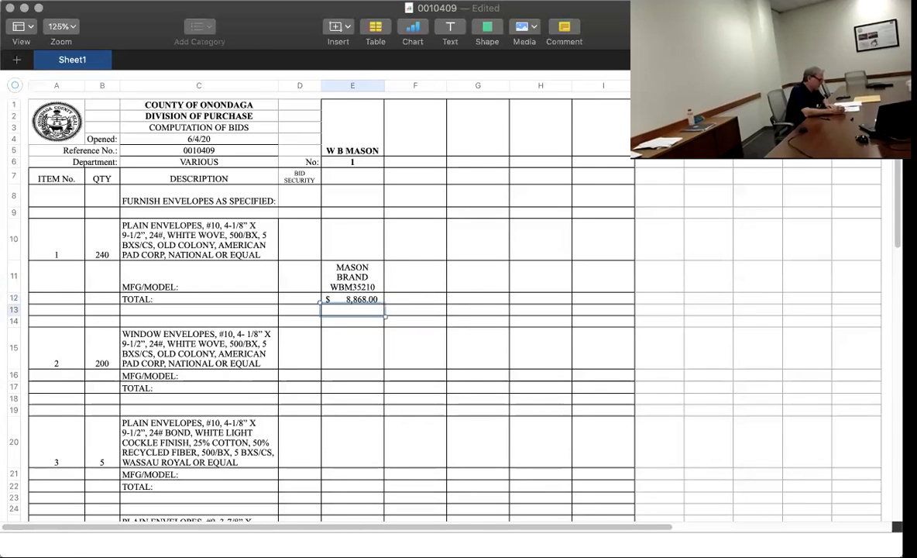
# Fill in item 2 for W B MASON with MFG/MODEL WBM35211 and a total of 10,830
pyautogui.click(353, 320)
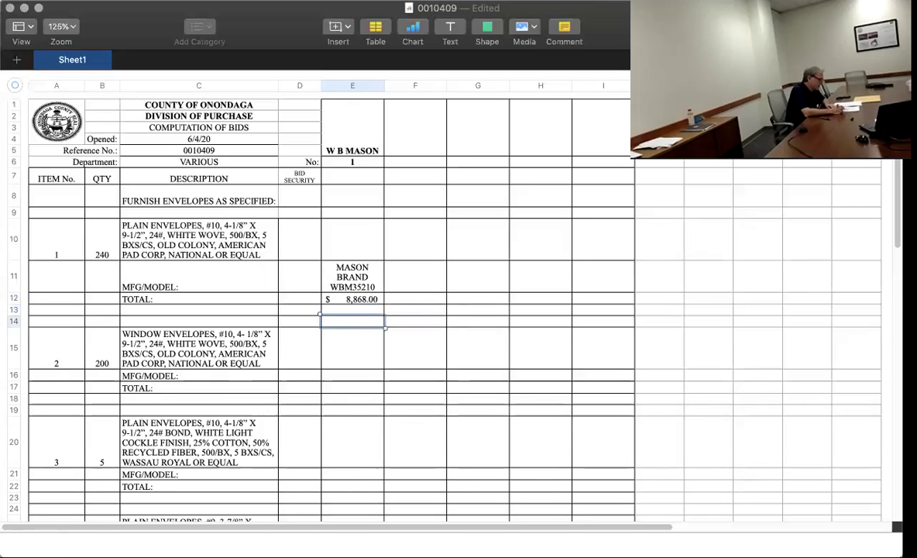
pyautogui.click(352, 375)
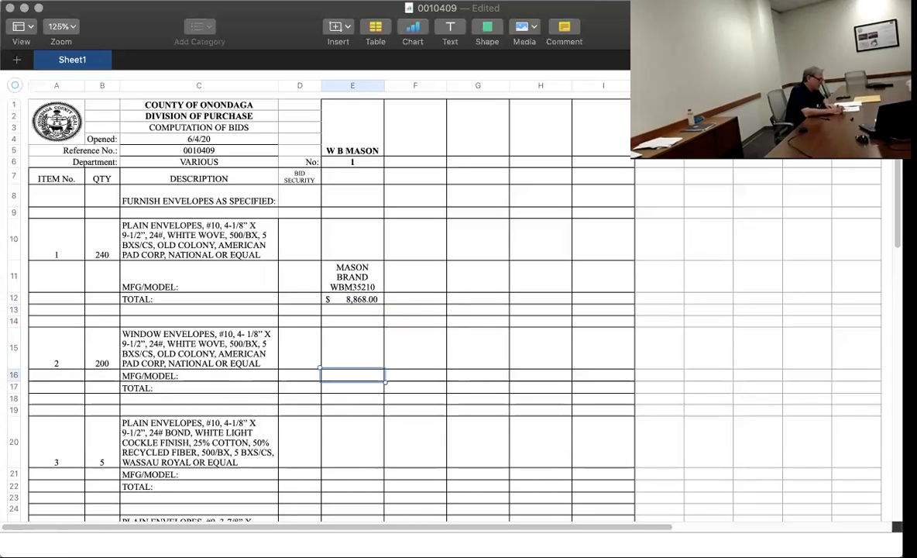
pyautogui.write('W')
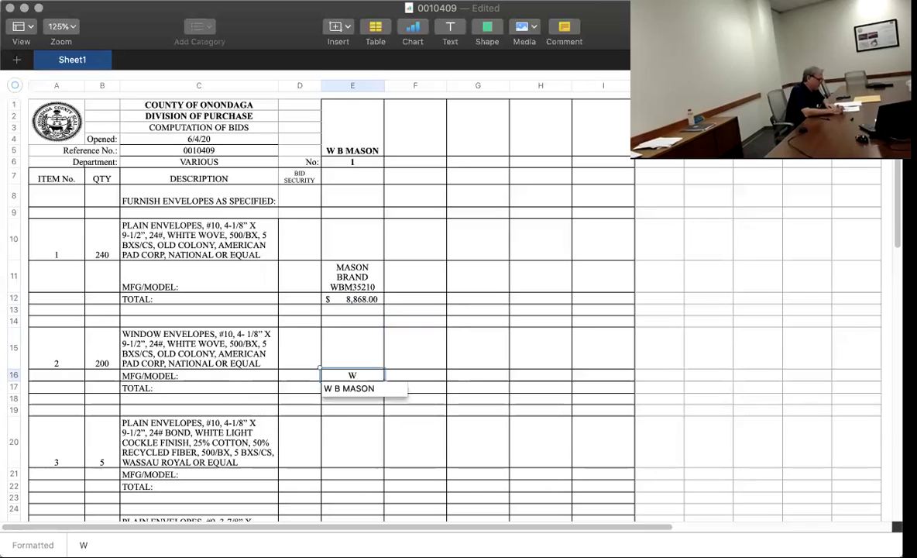
pyautogui.write('BM35211')
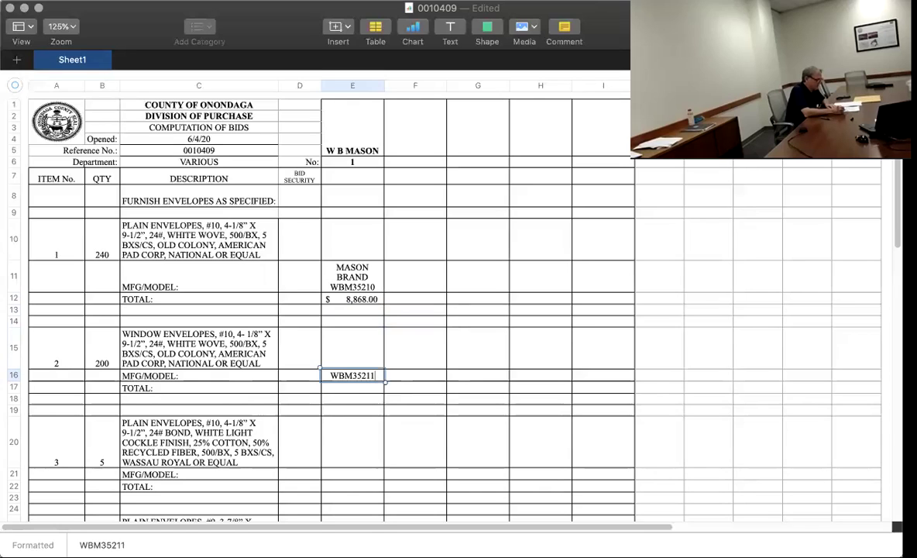
pyautogui.press('Return')
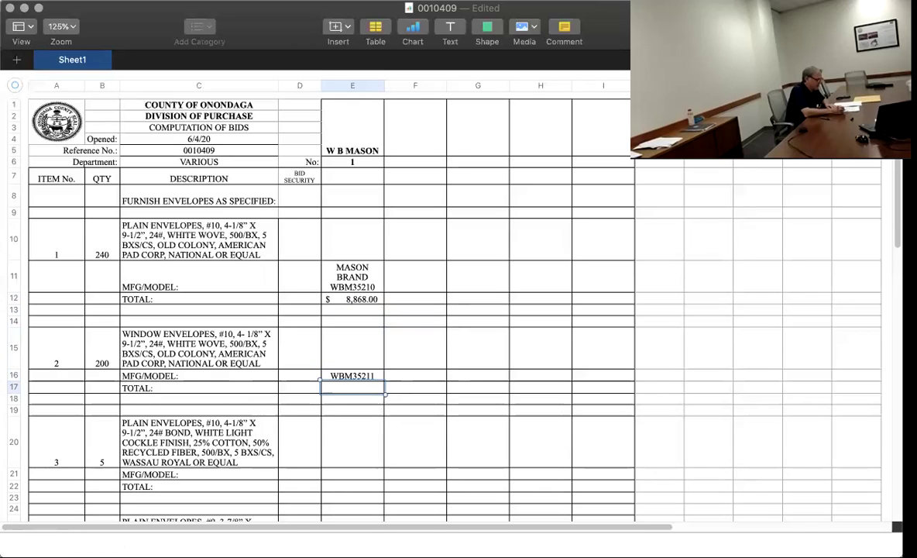
pyautogui.write('10')
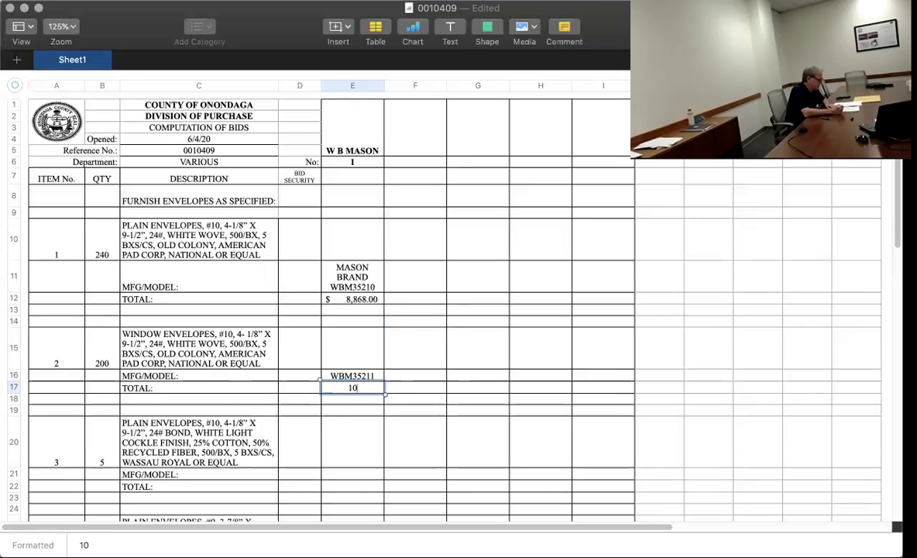
pyautogui.write(',830')
pyautogui.press('Return')
# Fill in item 3 for W B MASON with MFG/MODEL ATLAS BOND NNC9698800 and a total of 1067.50
pyautogui.press('Down')
pyautogui.press('Down')
pyautogui.press('Down')
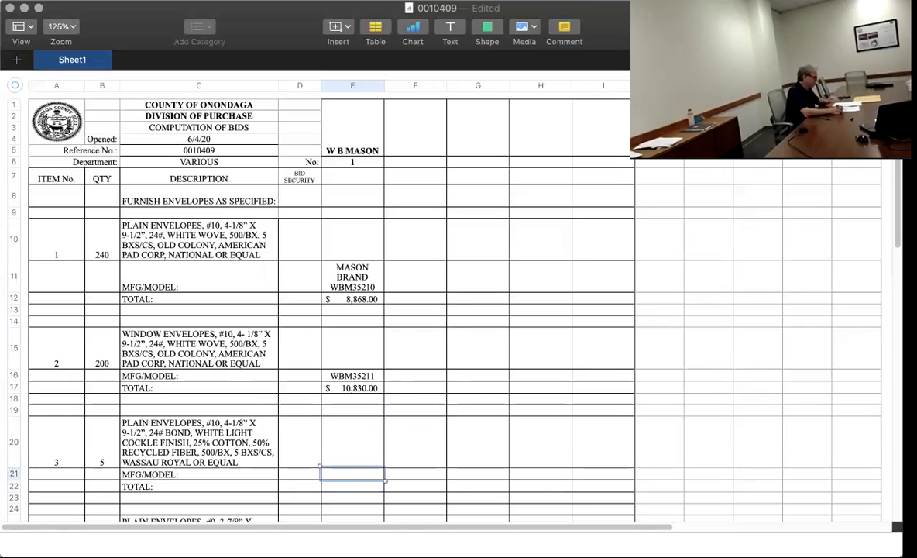
pyautogui.write('ATLAS')
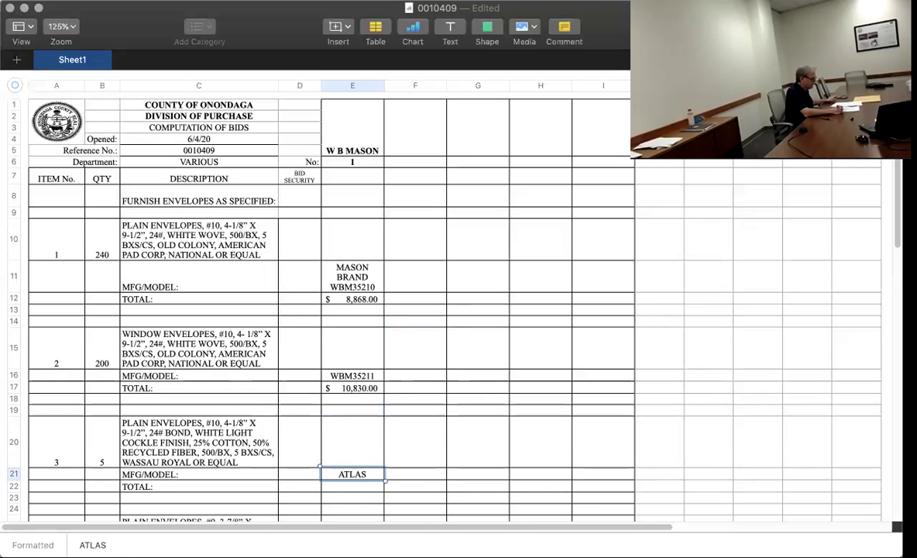
pyautogui.write(' BOND')
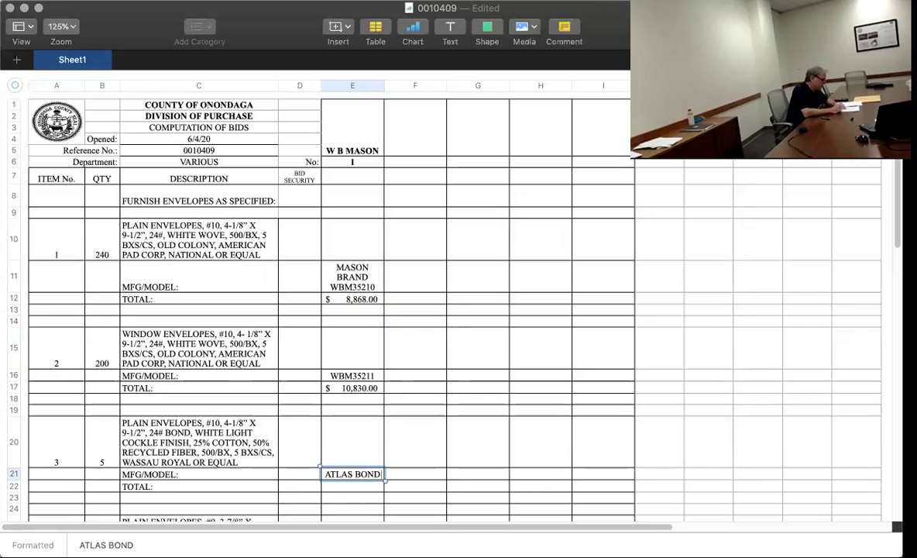
pyautogui.write(' NN')
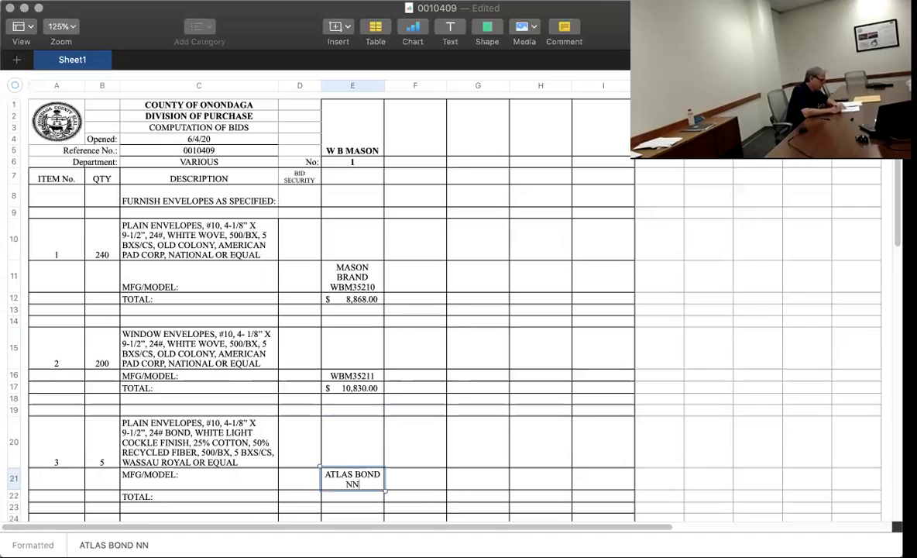
pyautogui.write('C9698800')
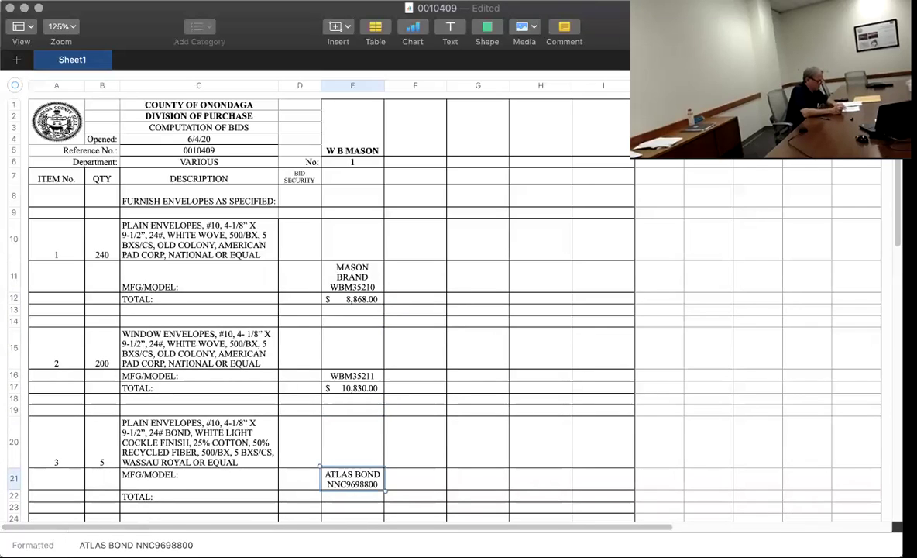
pyautogui.press('Return')
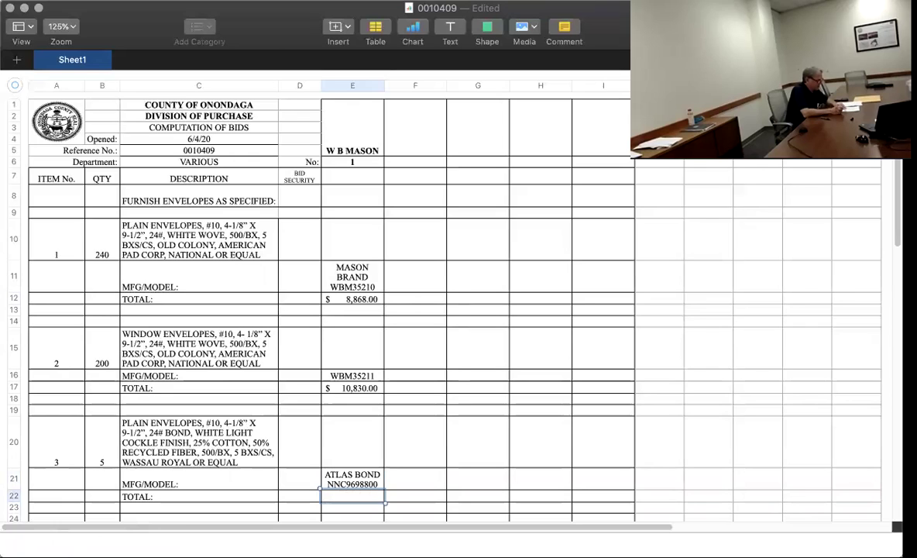
pyautogui.write('106')
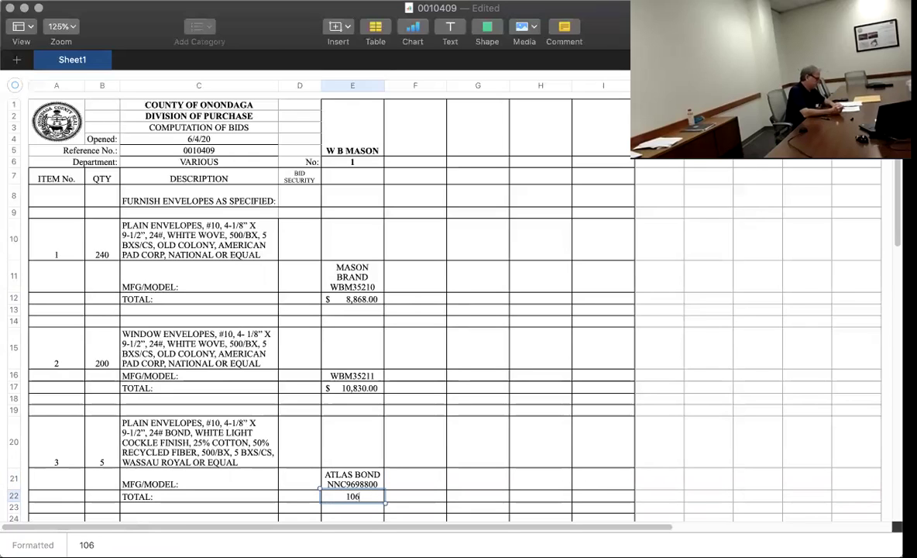
pyautogui.write('7.50')
# Fill in item 4 for W B MASON with MFG/MODEL WBM35209 and a total of 3,360
pyautogui.press('Down')
pyautogui.press('Down')
pyautogui.press('Down')
pyautogui.press('Down')
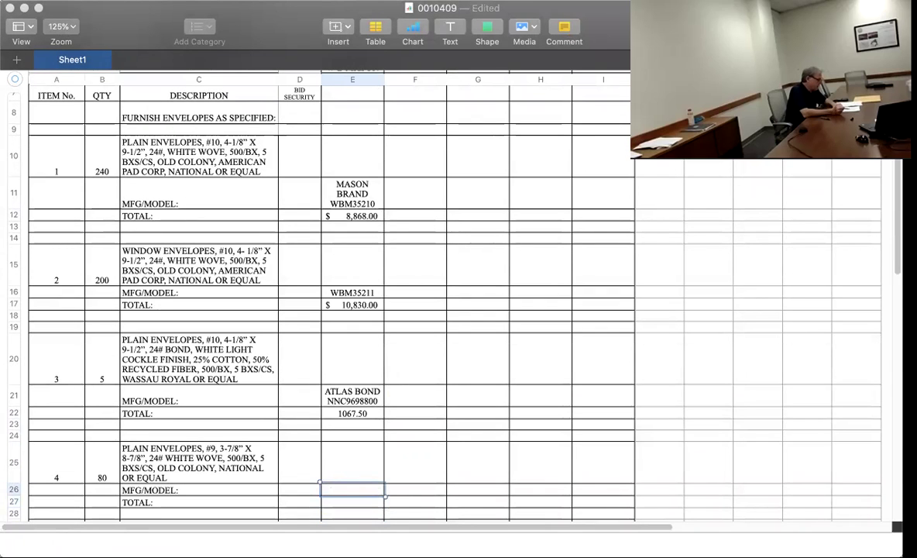
pyautogui.write('WBM')
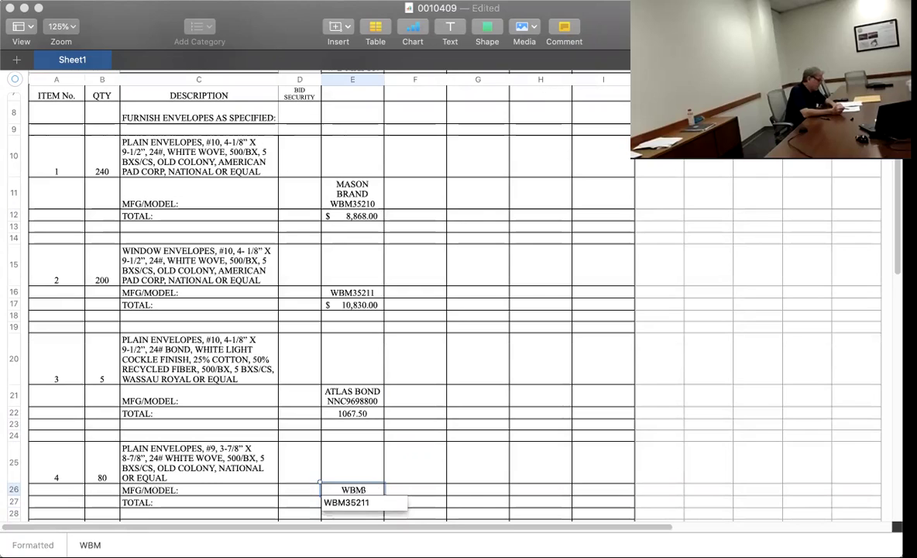
pyautogui.write('35209')
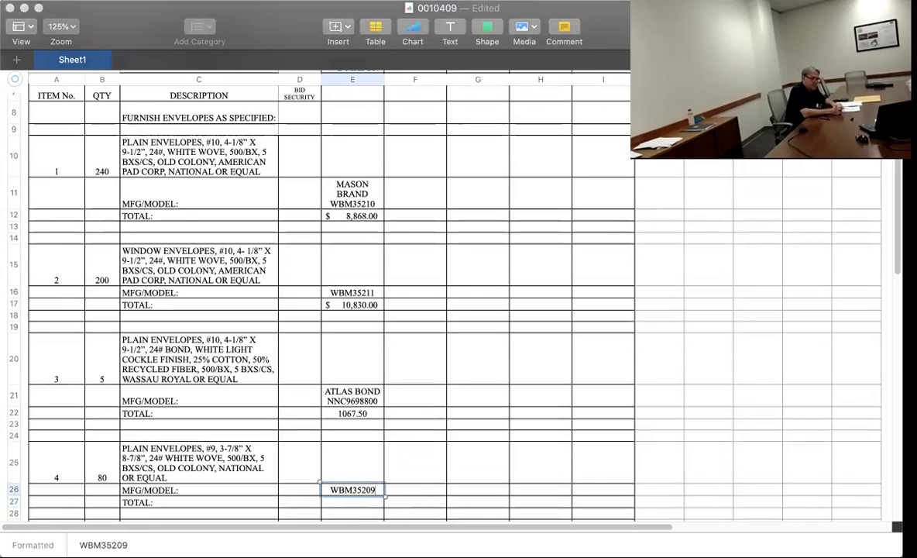
pyautogui.press('Return')
pyautogui.write('3')
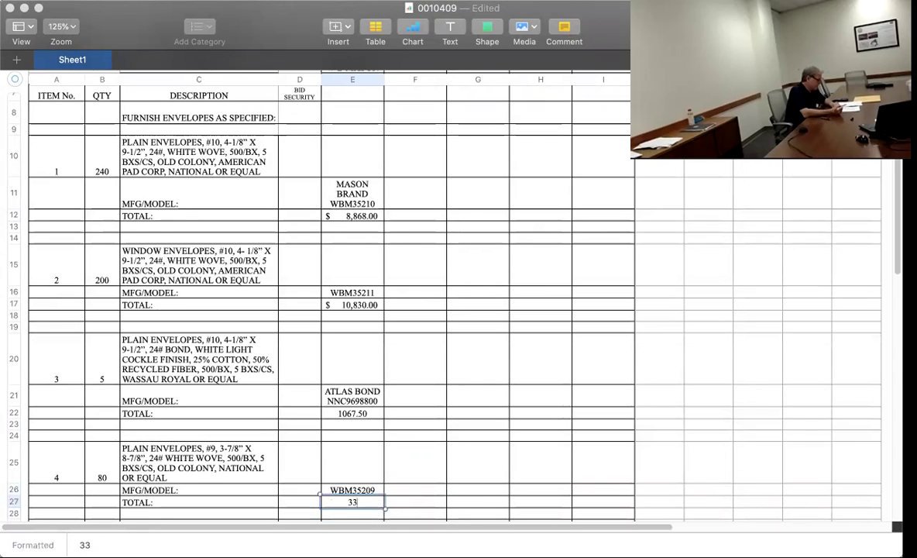
pyautogui.write(',360')
pyautogui.press('Return')
# Fill in item 5 for W B MASON with MFG/MODEL WBM35208 and a total of 2135
pyautogui.press('Down')
pyautogui.press('Down')
pyautogui.press('Down')
pyautogui.press('Down')
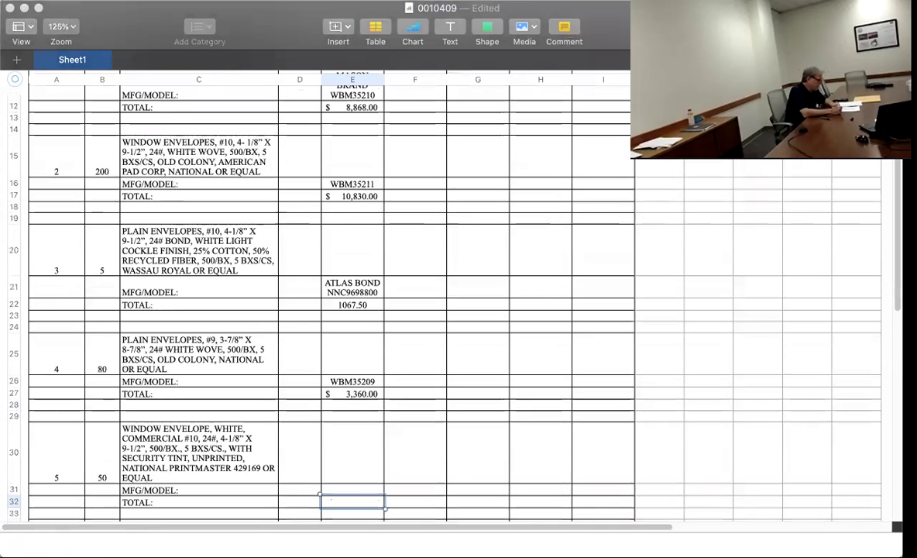
pyautogui.click(352, 489)
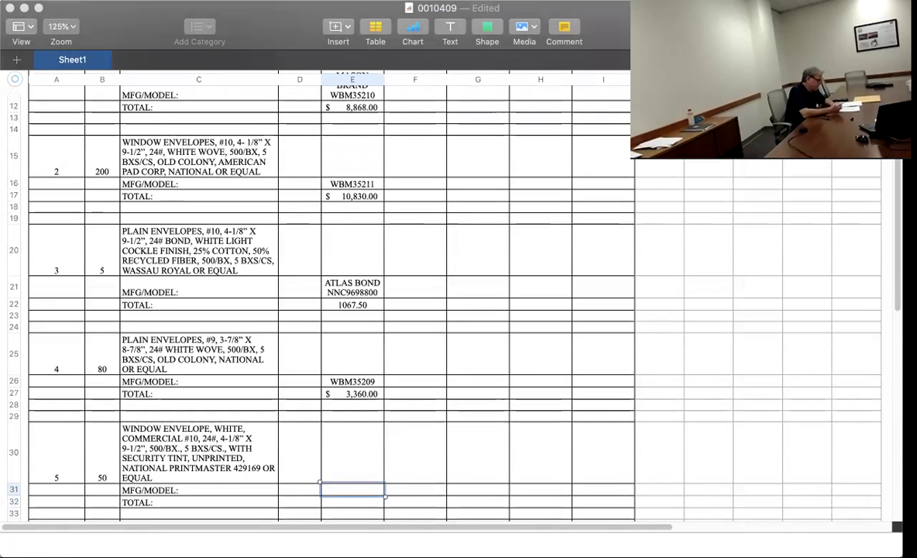
pyautogui.write('WBM')
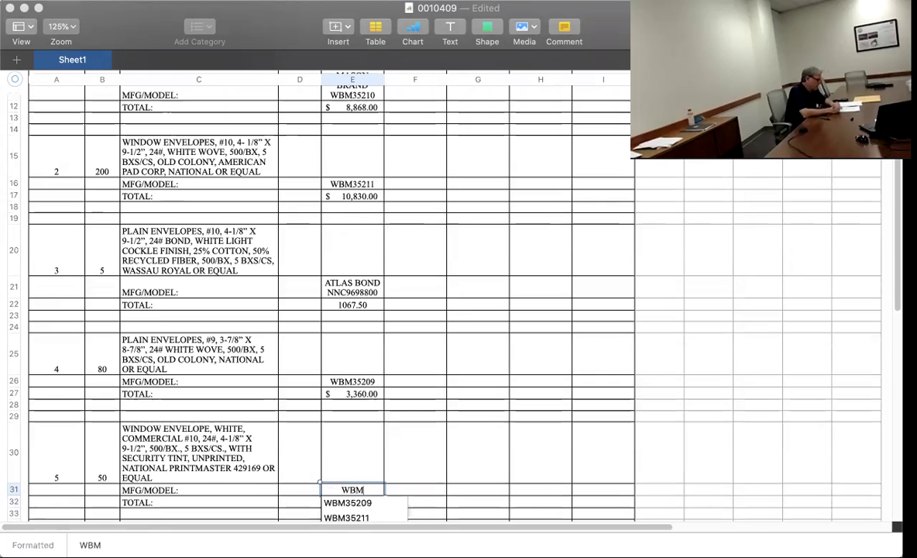
pyautogui.write('35208')
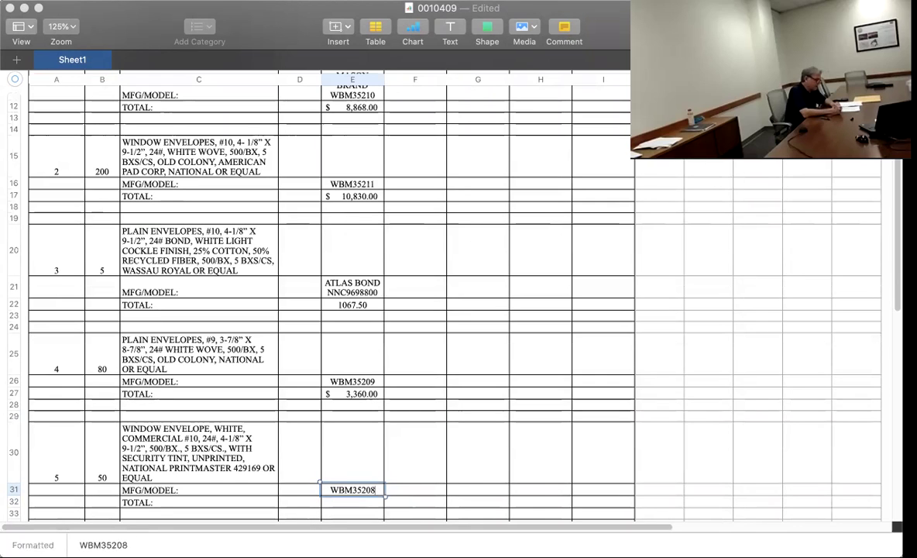
pyautogui.press('Return')
pyautogui.write('2135')
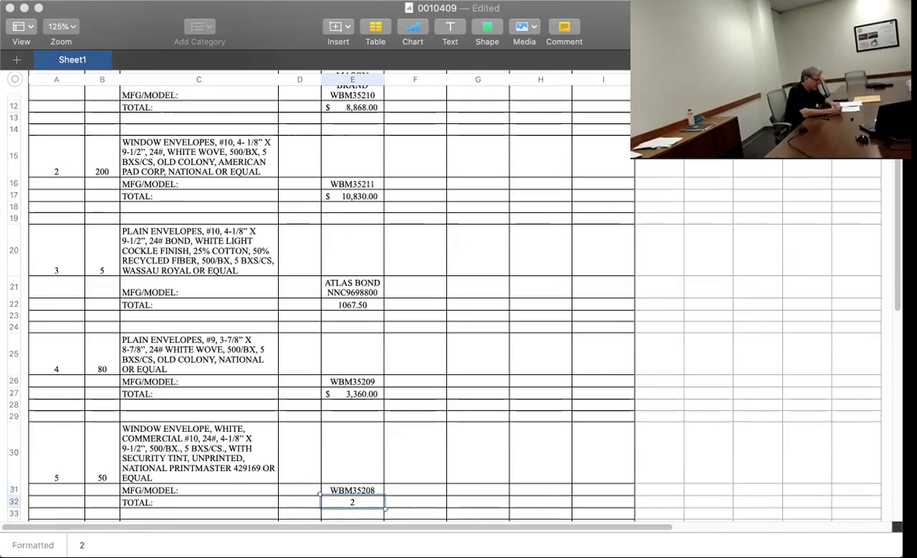
pyautogui.press('Return')
# Fill in item 6 for W B MASON with MFG/MODEL MNE04104N and a total of 1387.20
pyautogui.press('Down')
pyautogui.press('Down')
pyautogui.press('Down')
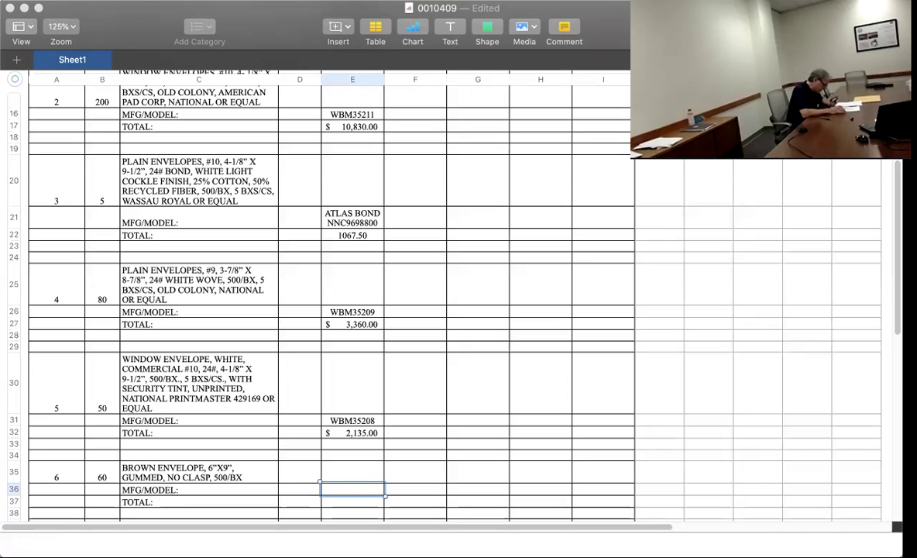
pyautogui.write('M')
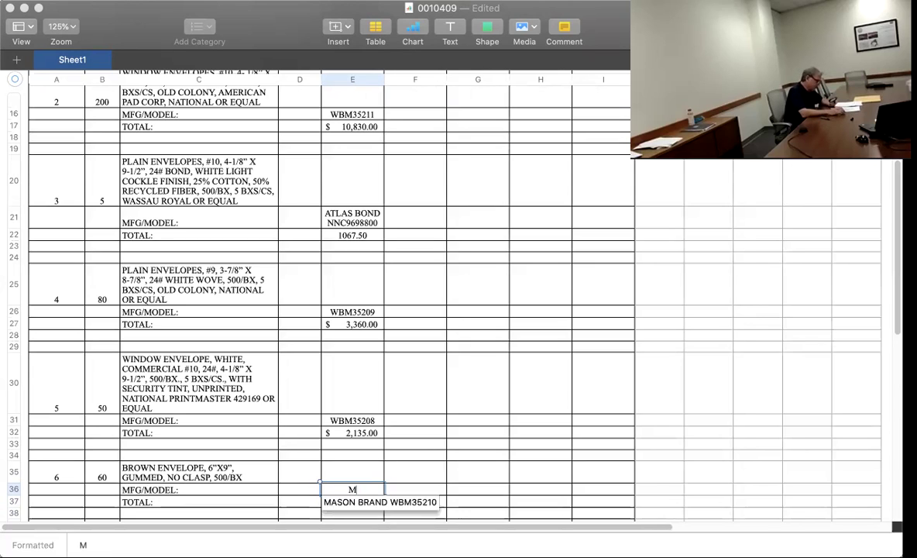
pyautogui.write('NE0')
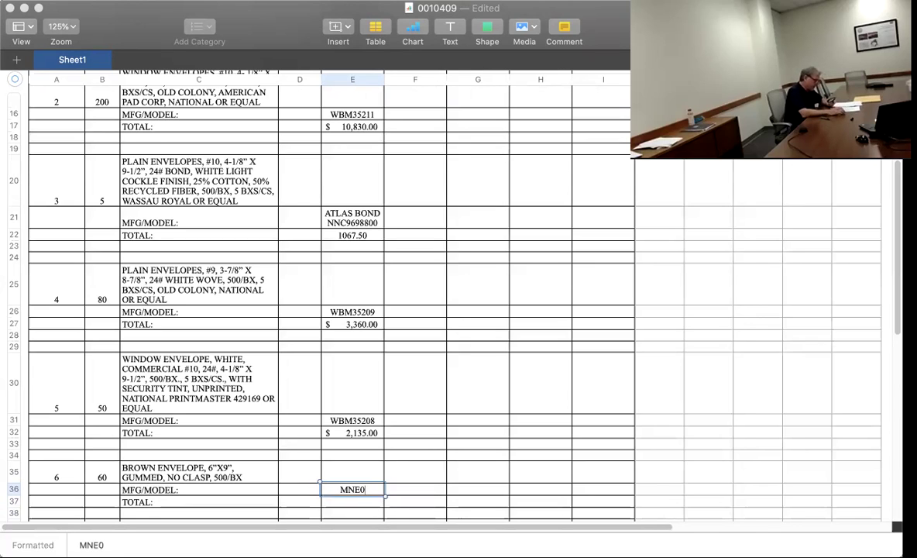
pyautogui.write('4104N')
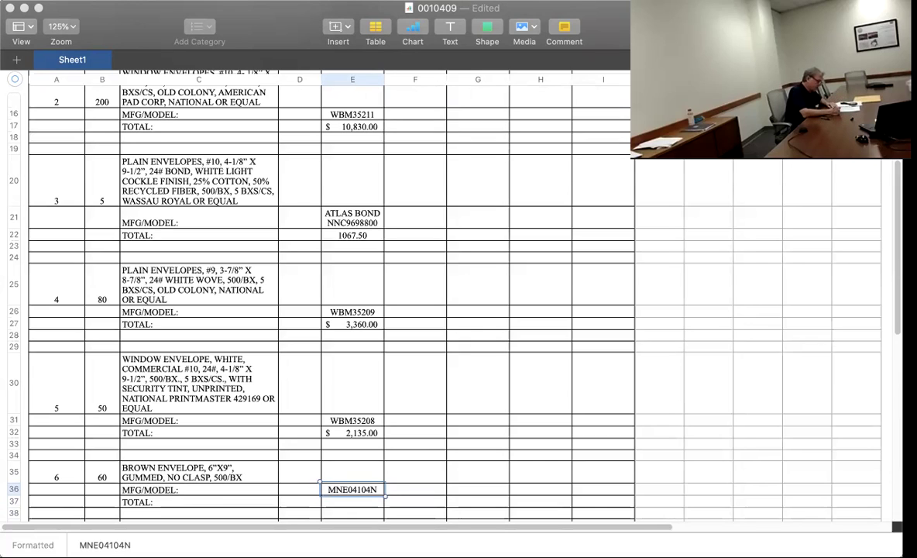
pyautogui.press('Return')
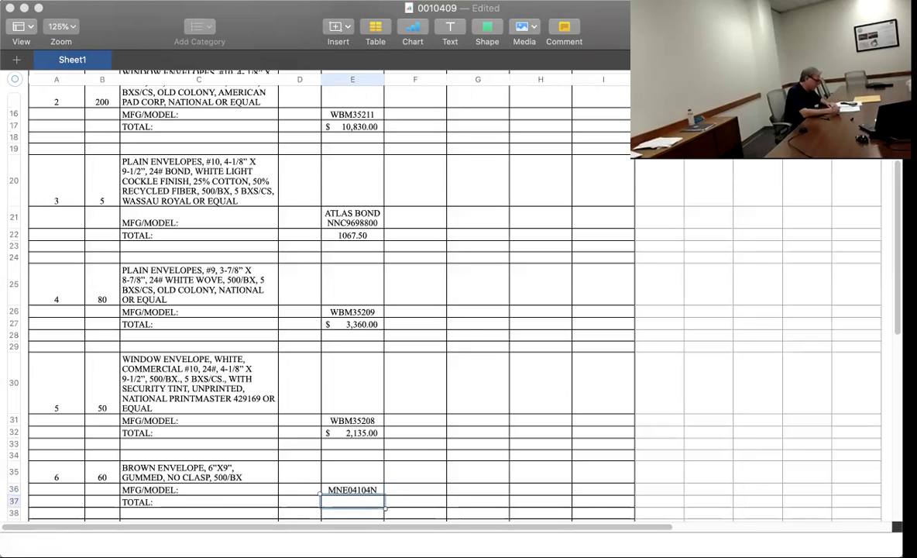
pyautogui.write('1,387.20')
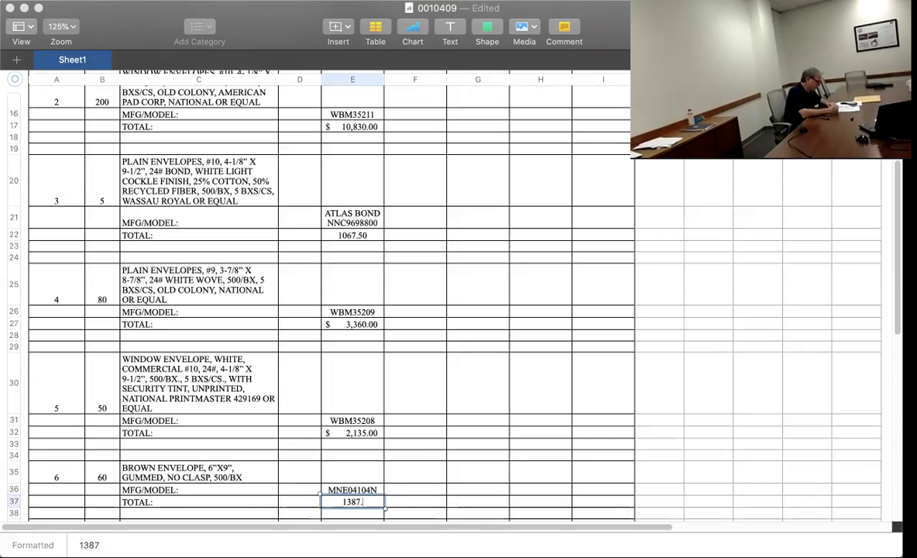
pyautogui.press('Return')
# Fill in item 7 for W B MASON with MFG/MODEL LINOE 03042 and a total of 1808.40
pyautogui.press('Return')
pyautogui.press('Return')
pyautogui.click(352, 513)
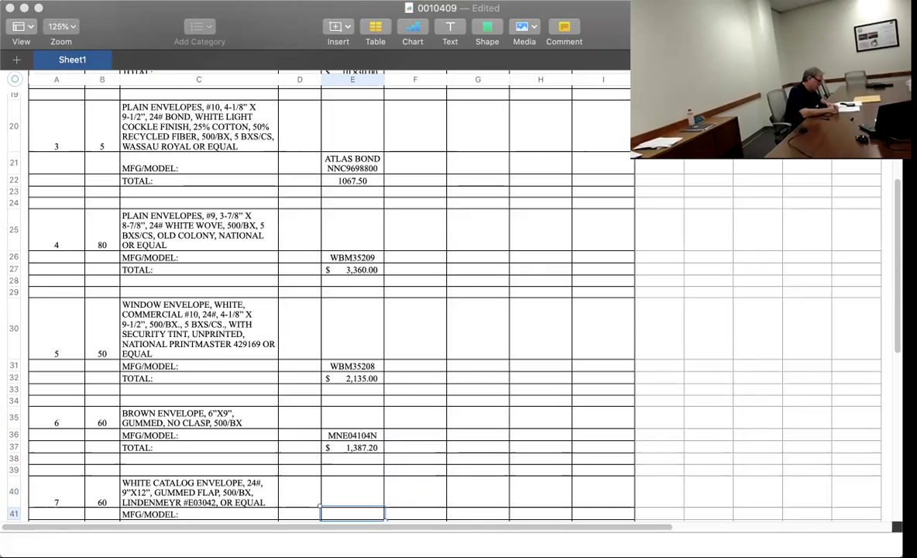
pyautogui.write('LINOE')
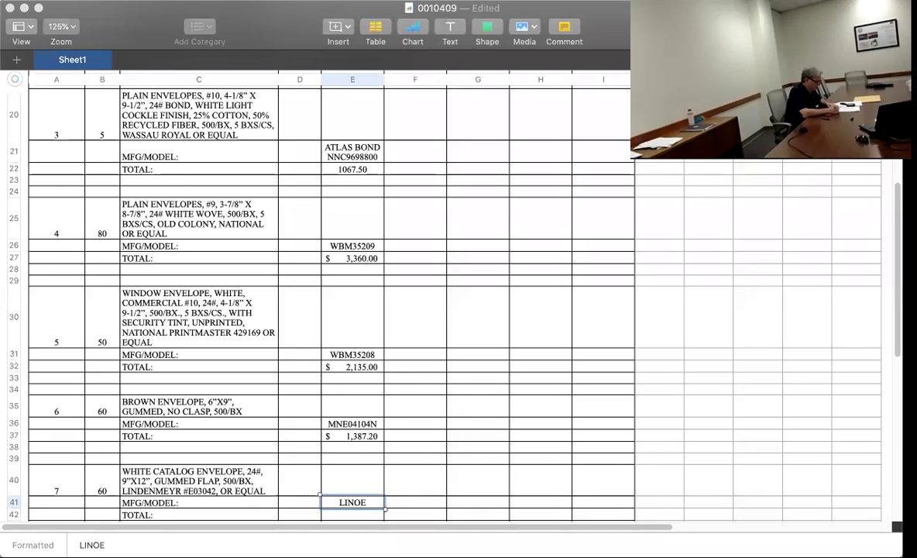
pyautogui.write(' 0')
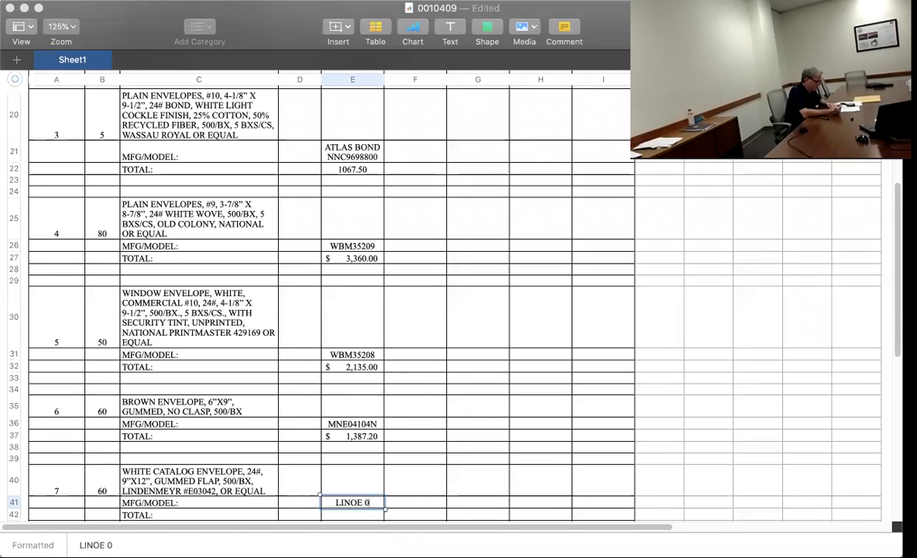
pyautogui.write('3042')
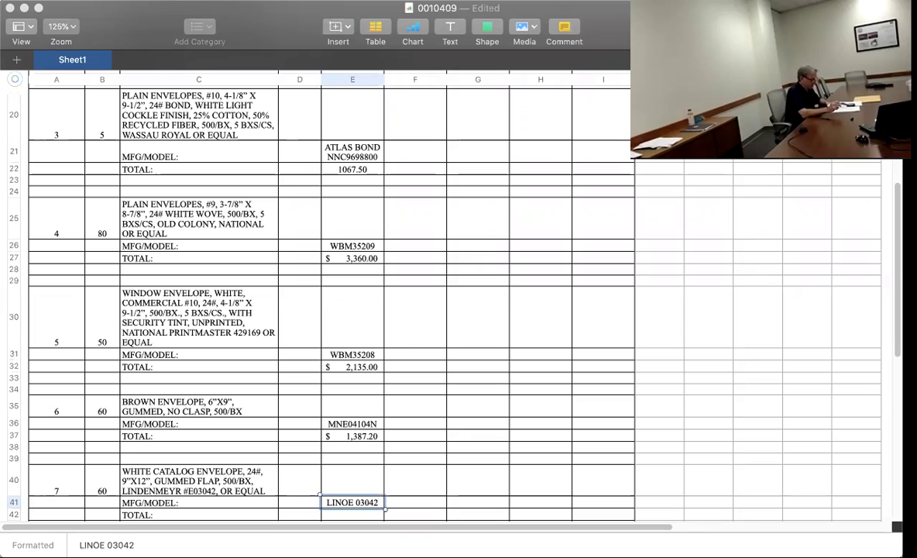
pyautogui.press('Return')
pyautogui.write('18')
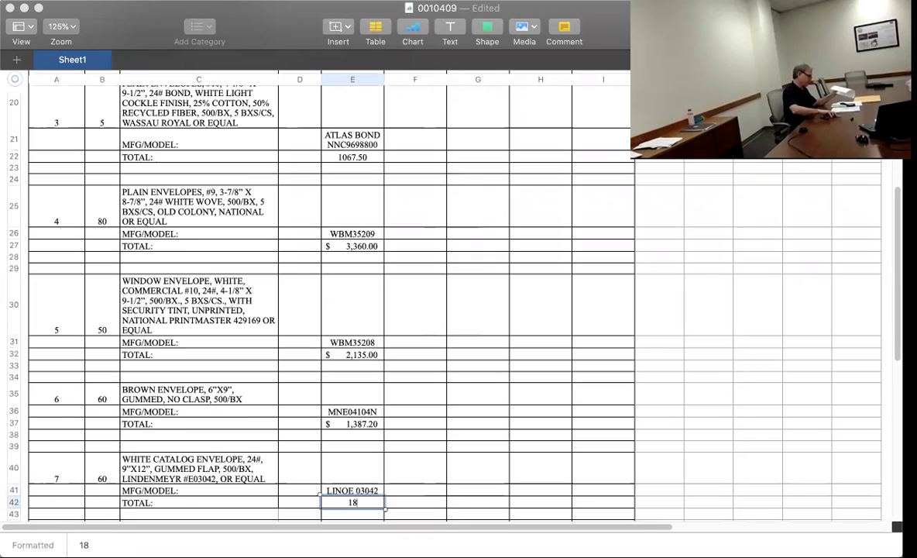
pyautogui.write('08.40')
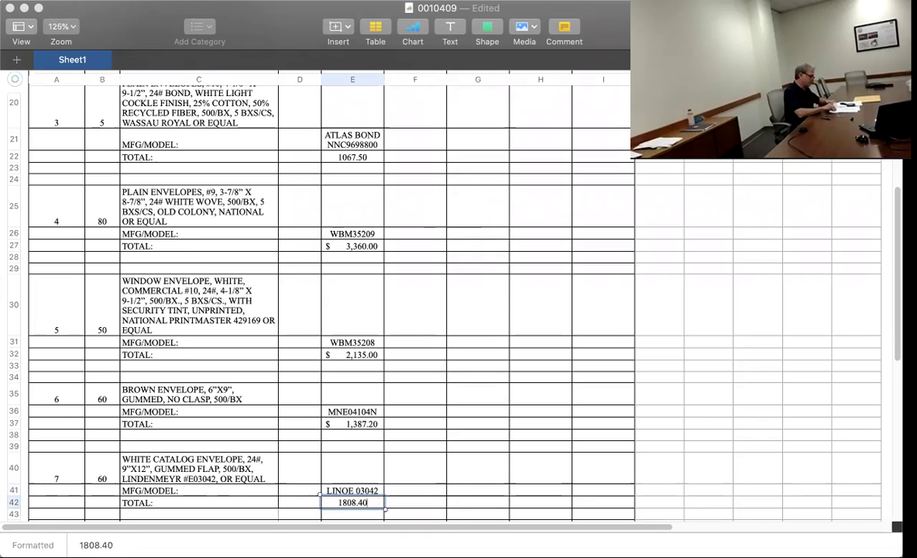